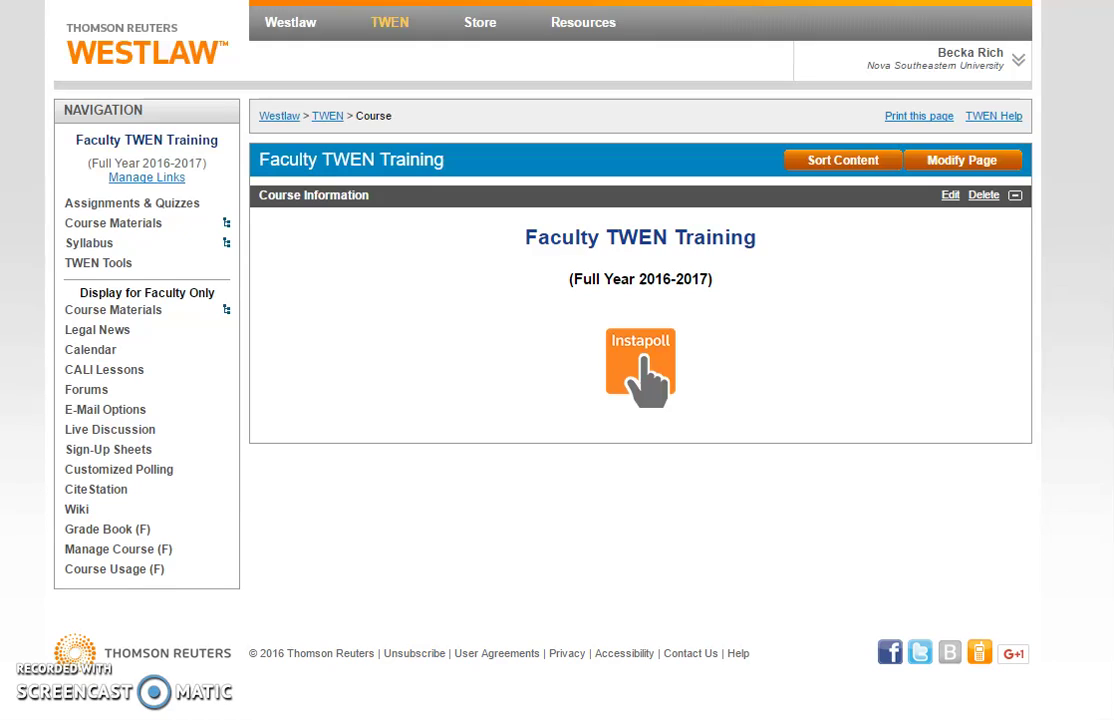
Open the Live Discussion page of the Faculty TWEN Training course.
{"action": "left_click", "coordinate": [281, 427]}
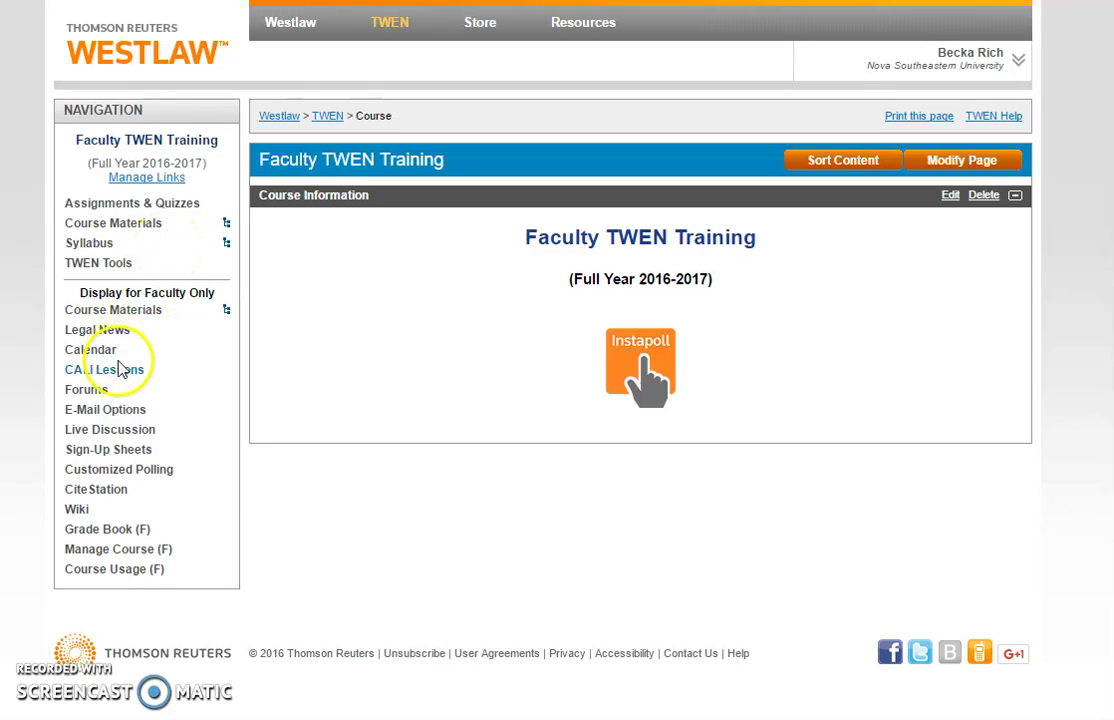
{"action": "left_click", "coordinate": [150, 428]}
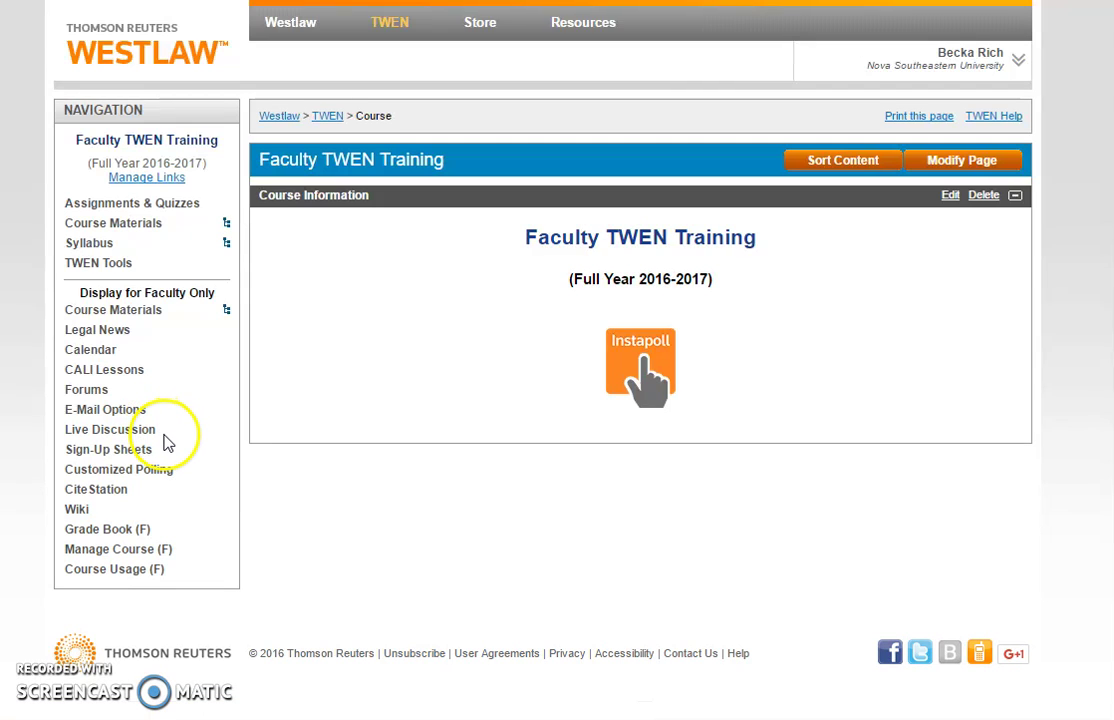
{"action": "left_click", "coordinate": [140, 433]}
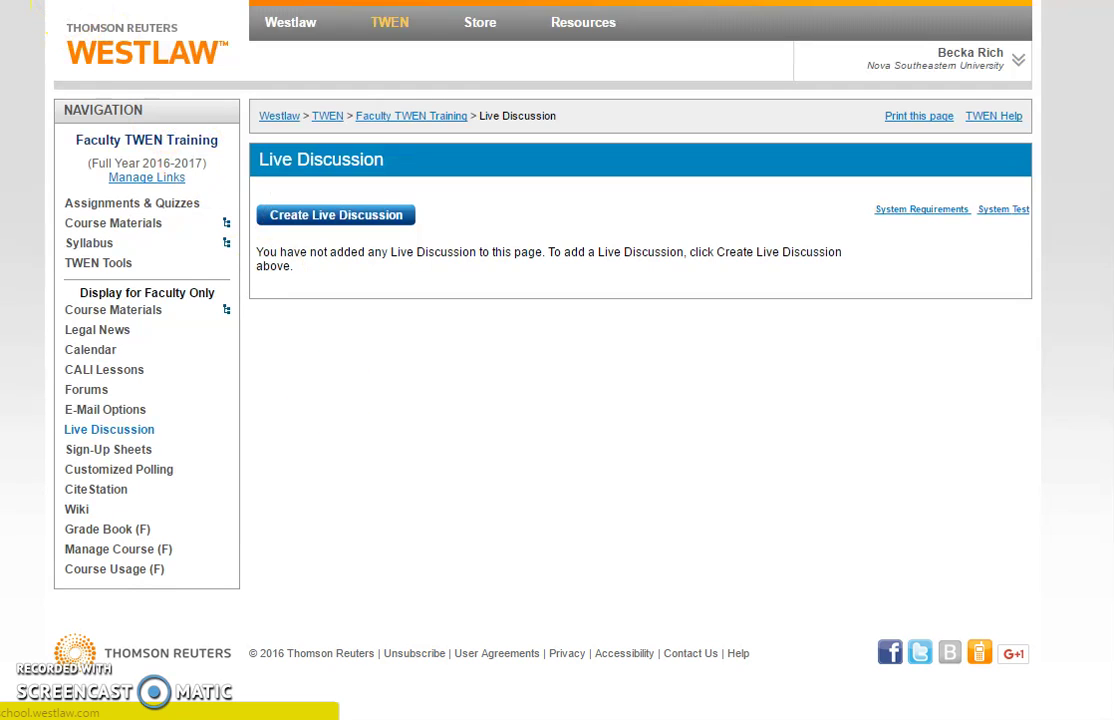
{"action": "left_click", "coordinate": [447, 508]}
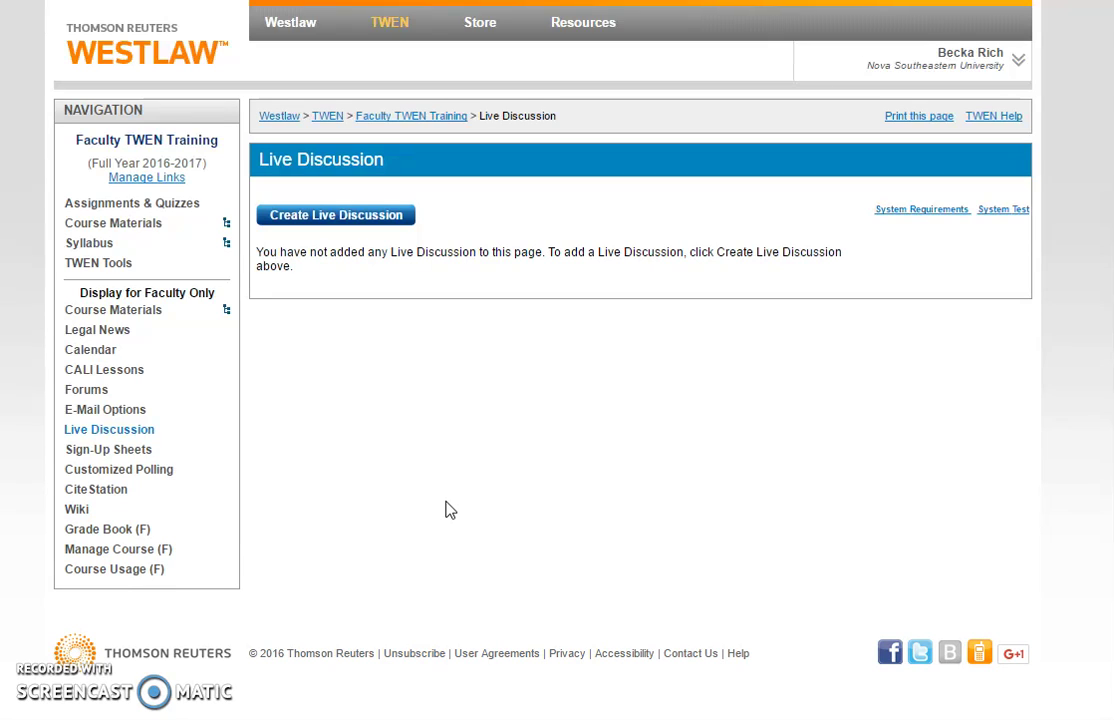
{"action": "left_click", "coordinate": [436, 421]}
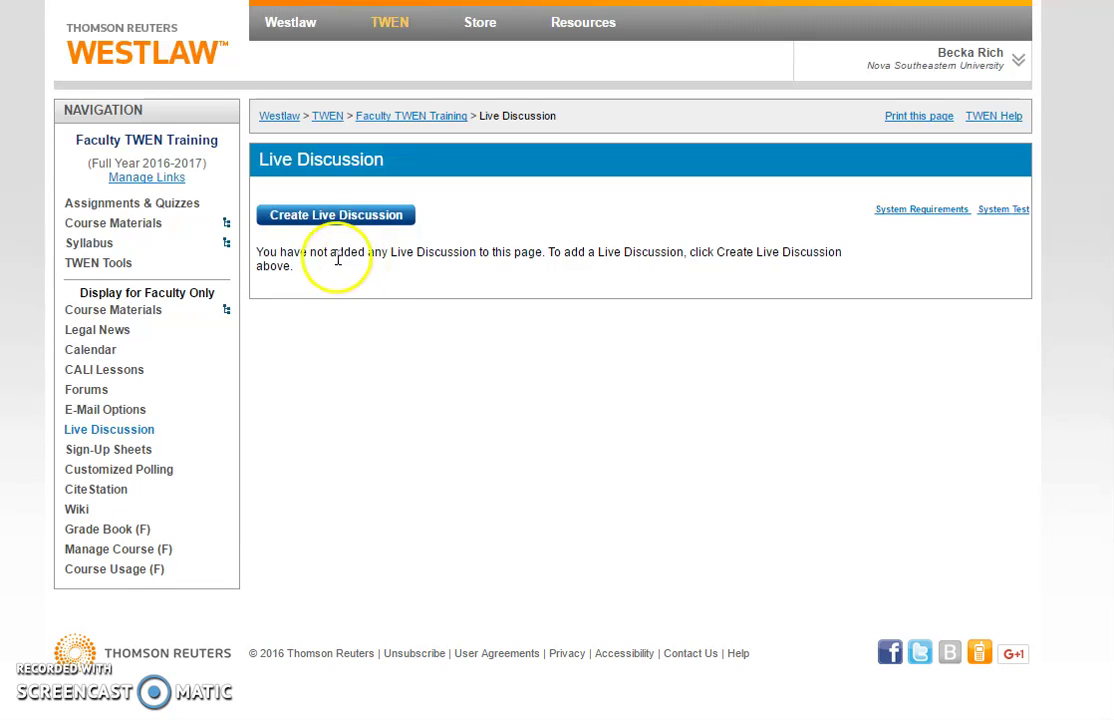
Open the form for creating a live discussion session and review its title, password, description, schedule, moderator and transcript options.
{"action": "left_click", "coordinate": [293, 224]}
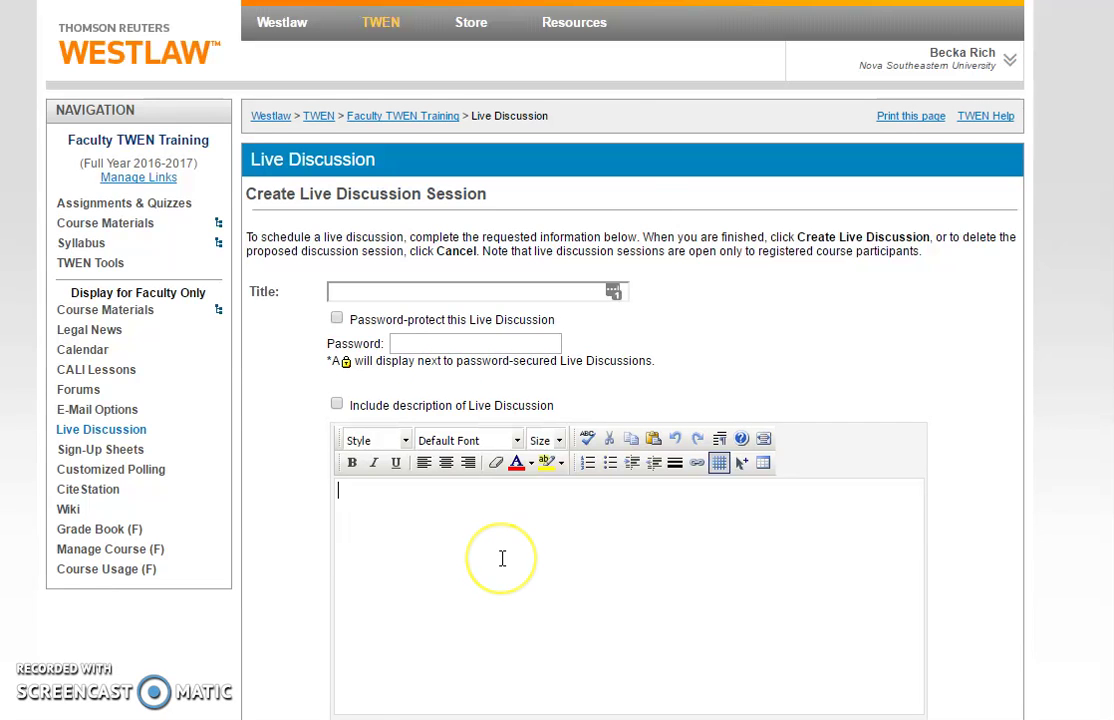
{"action": "scroll", "coordinate": [500, 557], "scroll_direction": "down", "scroll_amount": 4}
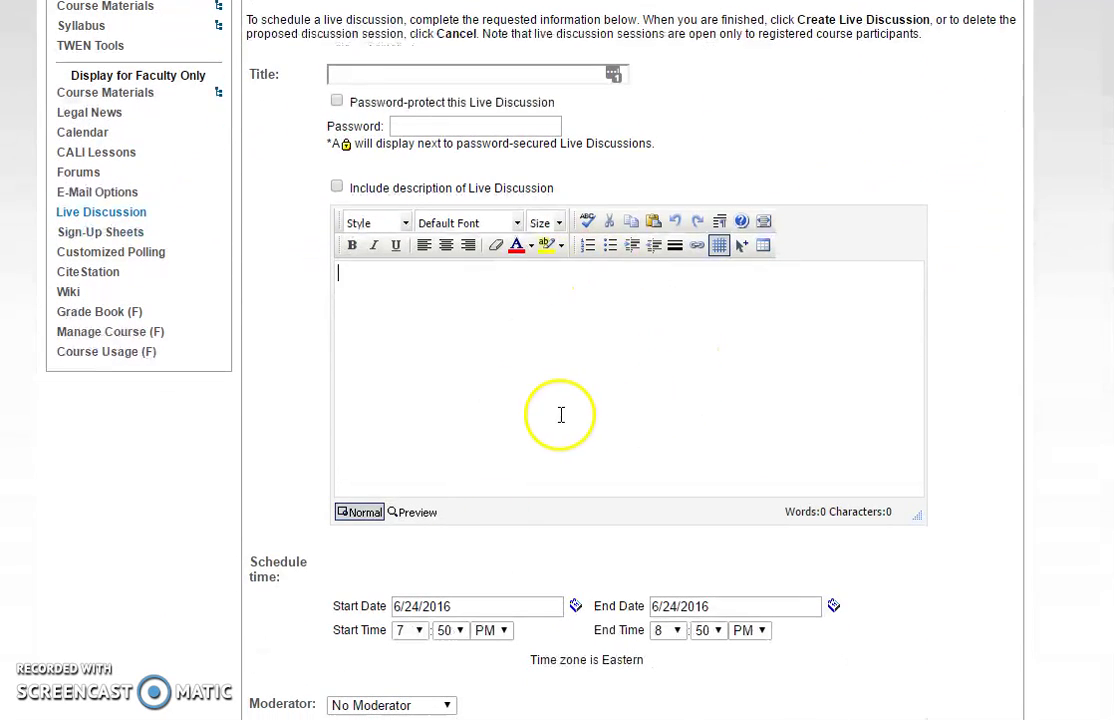
{"action": "scroll", "coordinate": [560, 585], "scroll_direction": "down", "scroll_amount": 4}
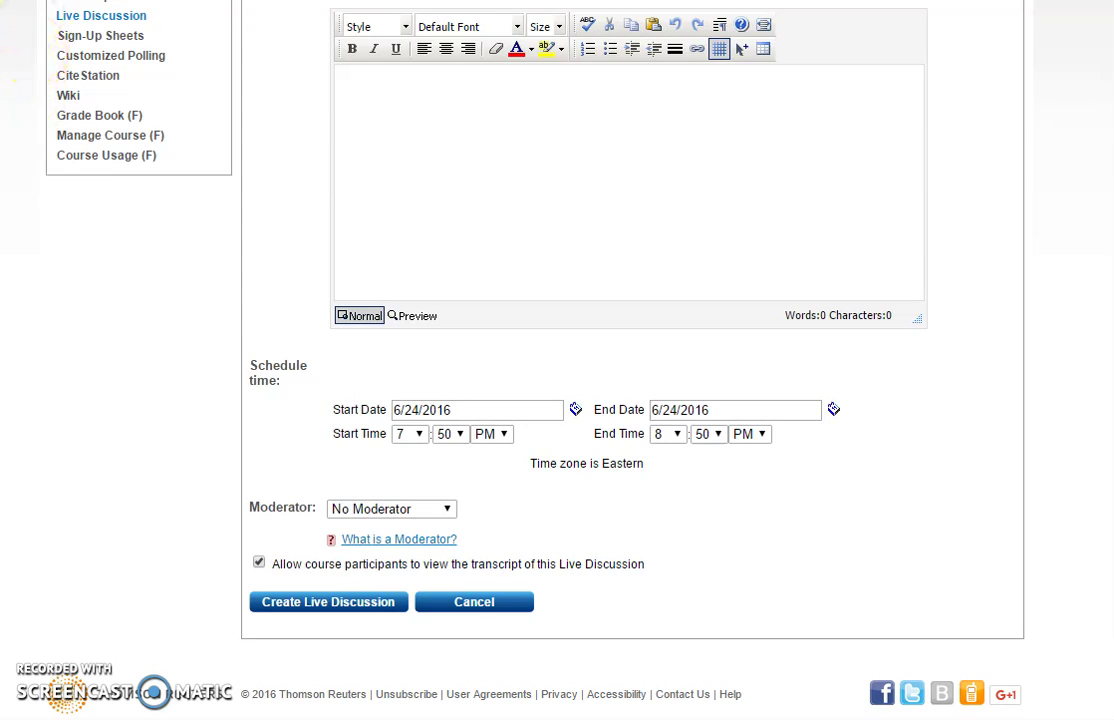
{"action": "left_click", "coordinate": [125, 277]}
{"action": "scroll", "coordinate": [125, 285], "scroll_direction": "up", "scroll_amount": 3}
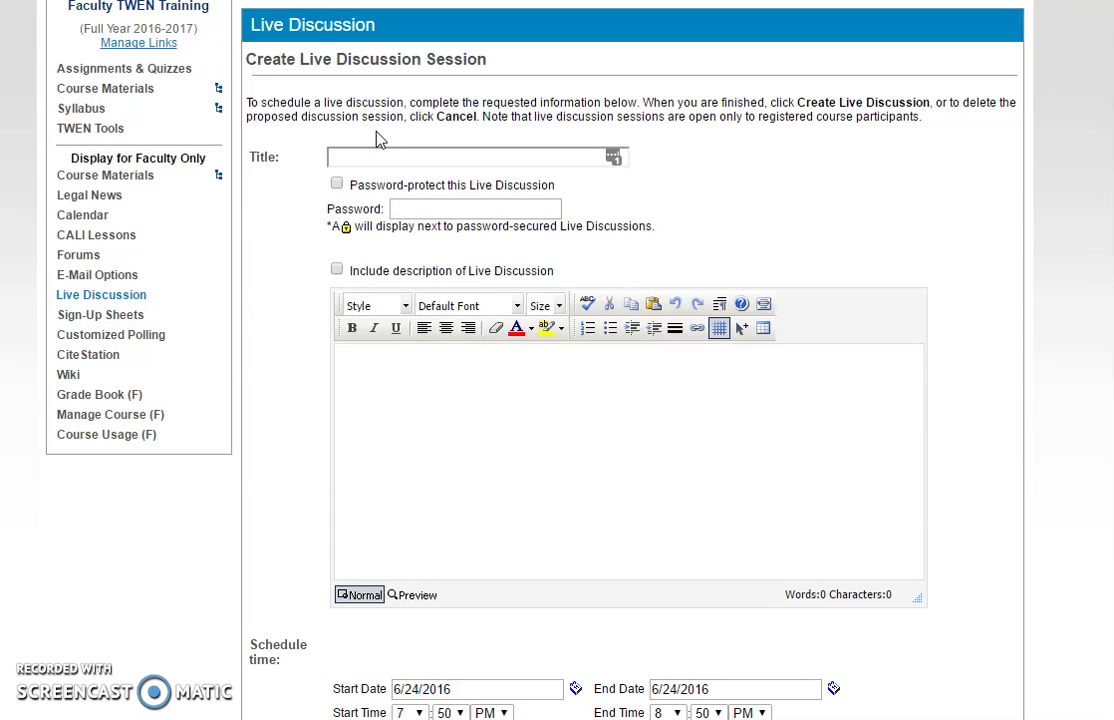
Manage the course's features and show the Forums link to students instead of faculty only.
{"action": "left_click", "coordinate": [159, 524]}
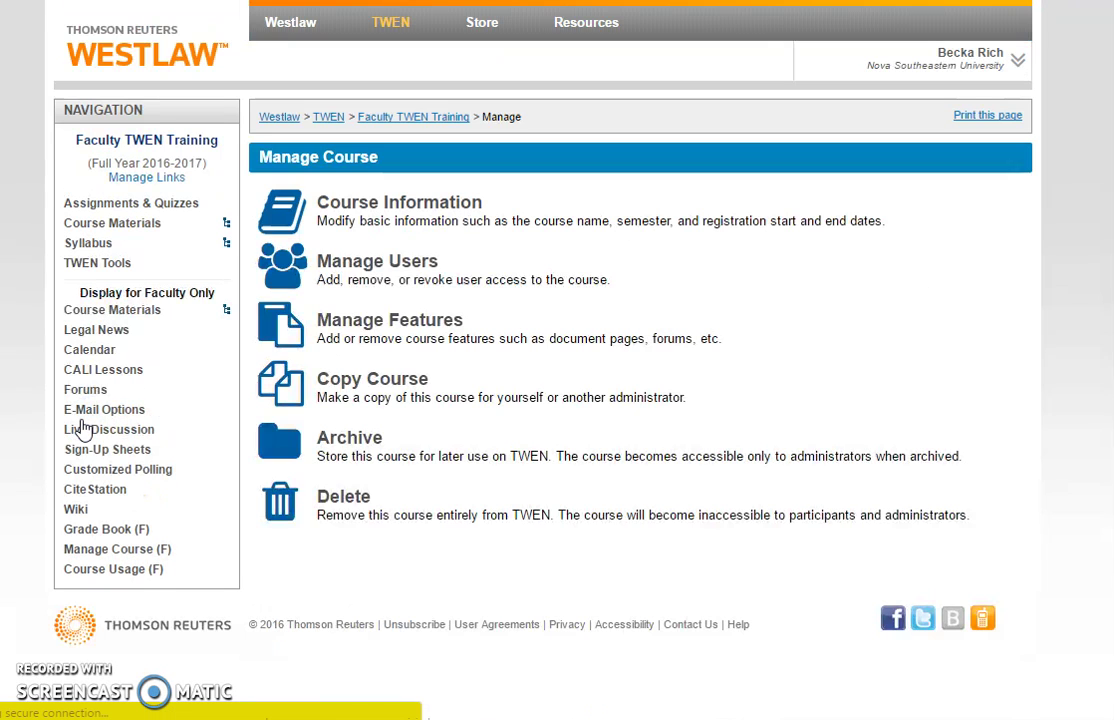
{"action": "left_click", "coordinate": [338, 322]}
{"action": "left_click", "coordinate": [448, 410]}
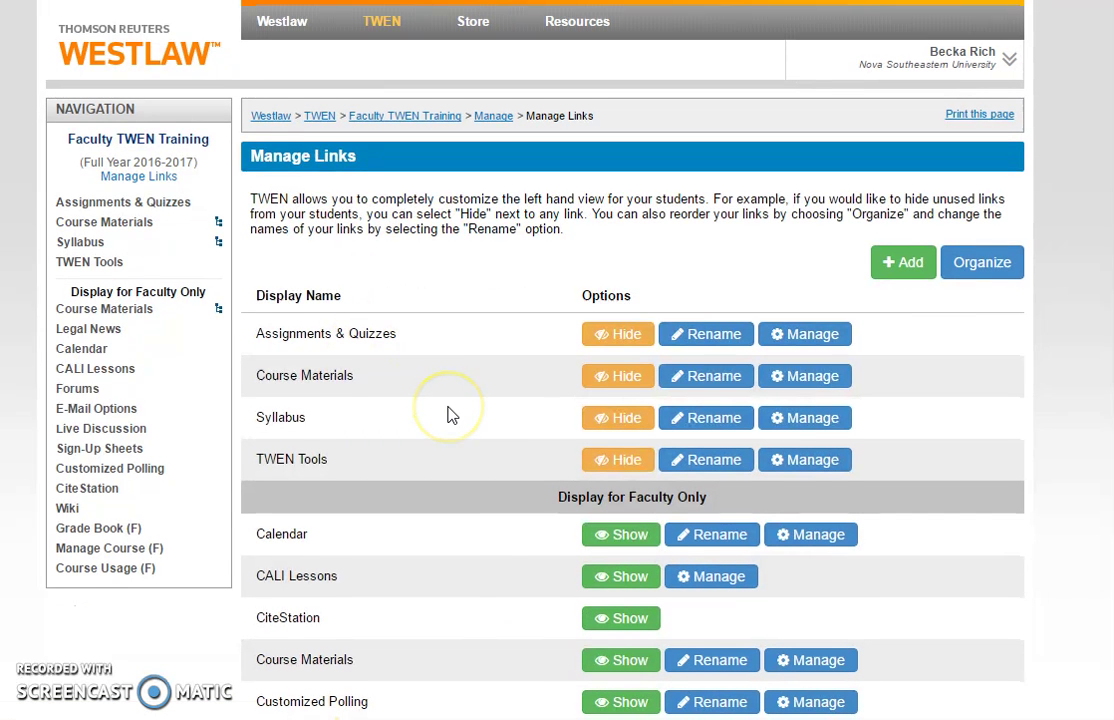
{"action": "scroll", "coordinate": [450, 415], "scroll_direction": "down", "scroll_amount": 2}
{"action": "scroll", "coordinate": [448, 415], "scroll_direction": "down", "scroll_amount": 5}
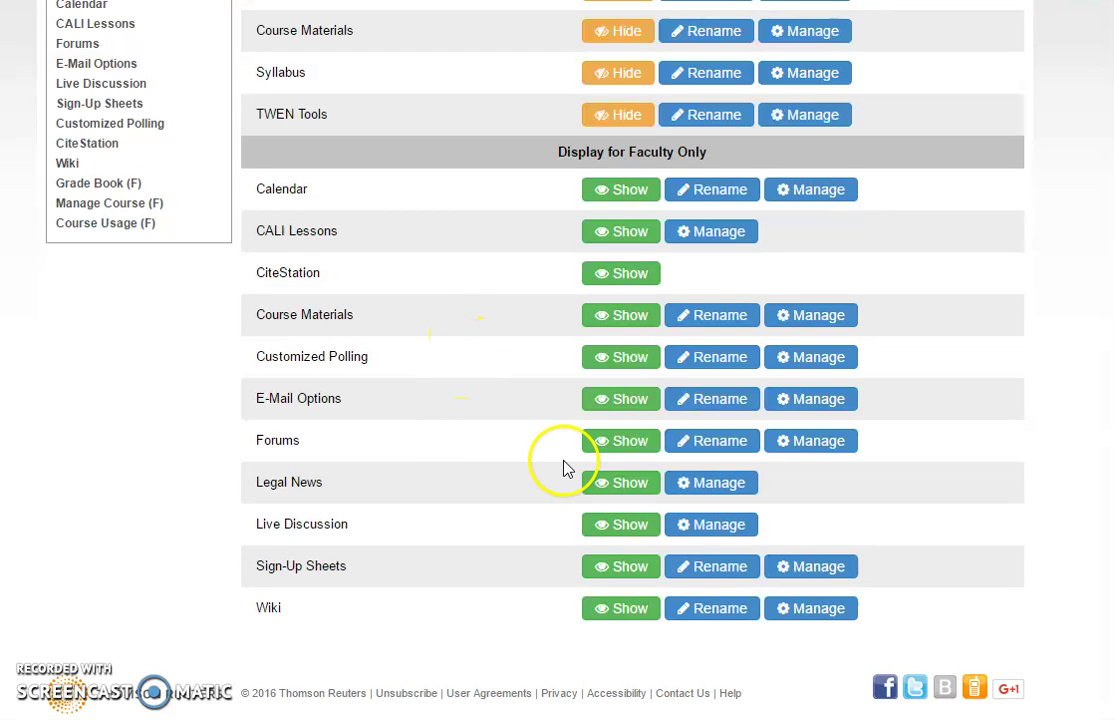
{"action": "left_click", "coordinate": [612, 441]}
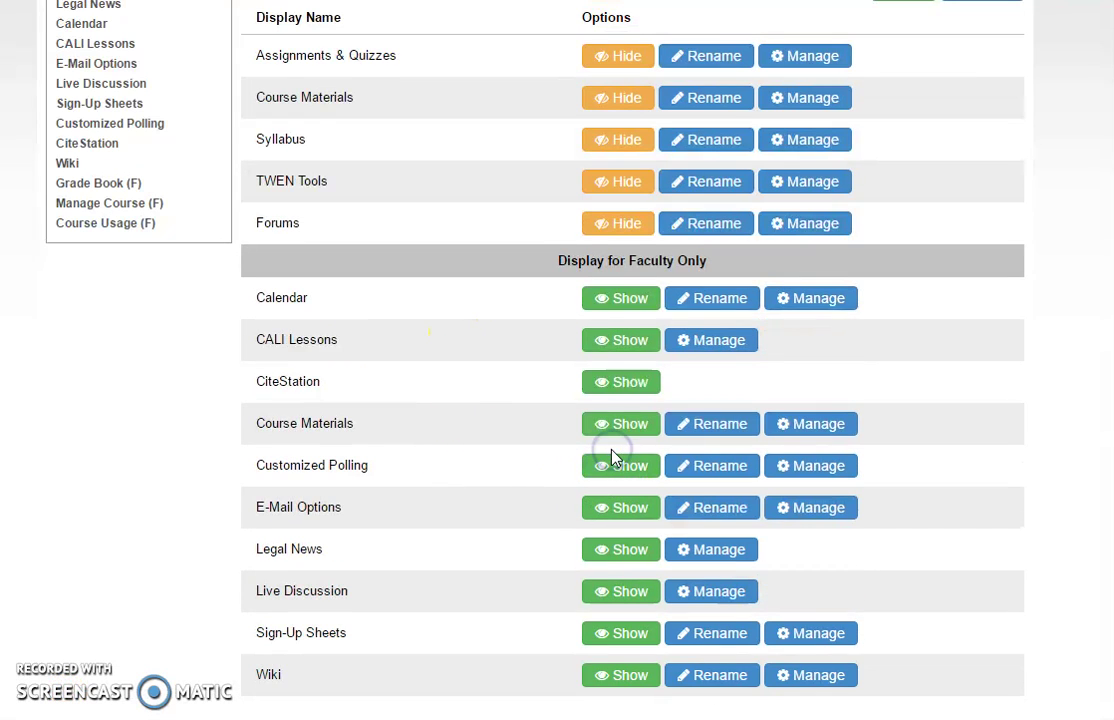
{"action": "scroll", "coordinate": [82, 365], "scroll_direction": "down", "scroll_amount": 1}
{"action": "scroll", "coordinate": [85, 368], "scroll_direction": "up", "scroll_amount": 3}
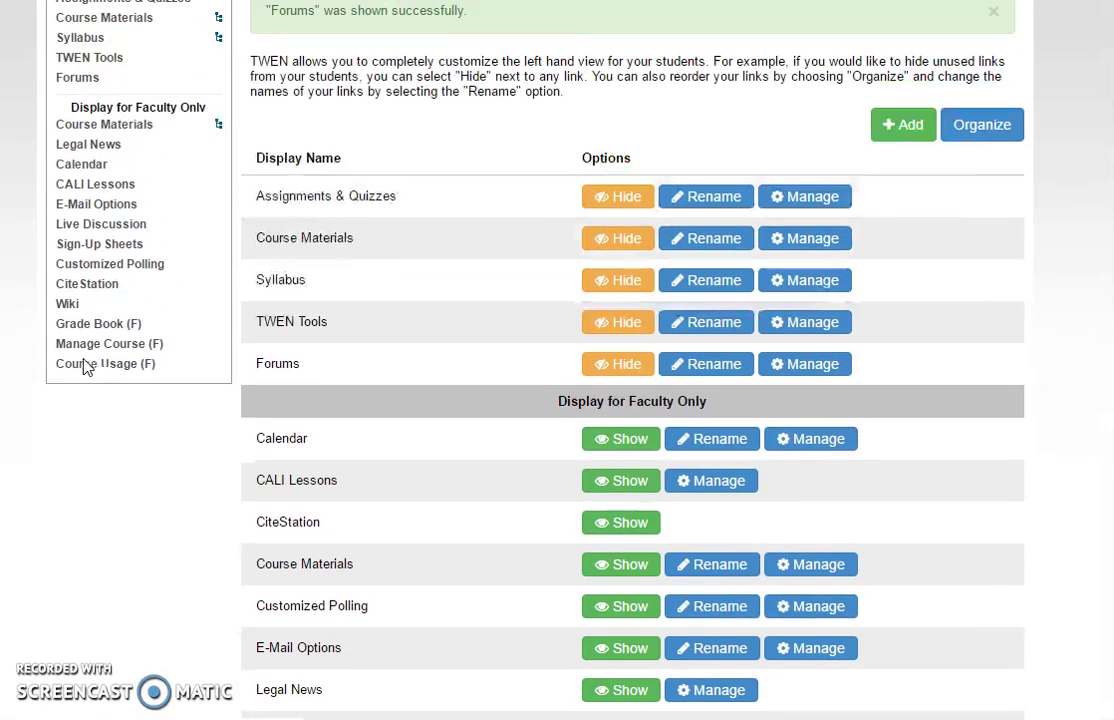
{"action": "right_click", "coordinate": [85, 366]}
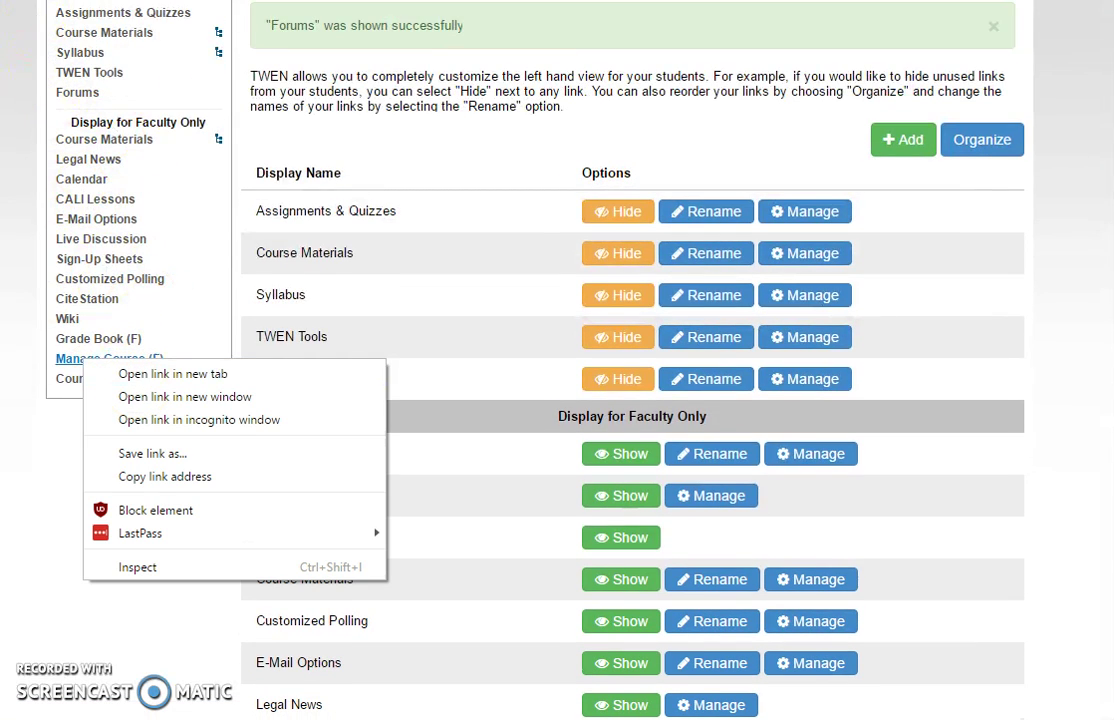
{"action": "left_click", "coordinate": [37, 2]}
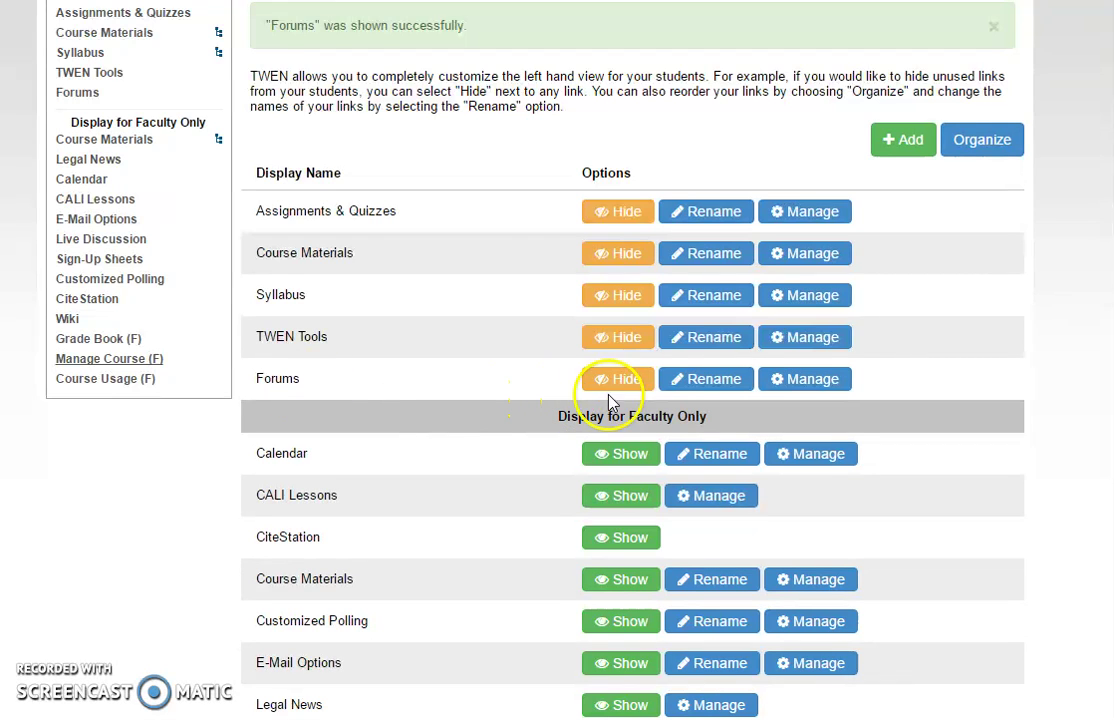
{"action": "left_click", "coordinate": [683, 388]}
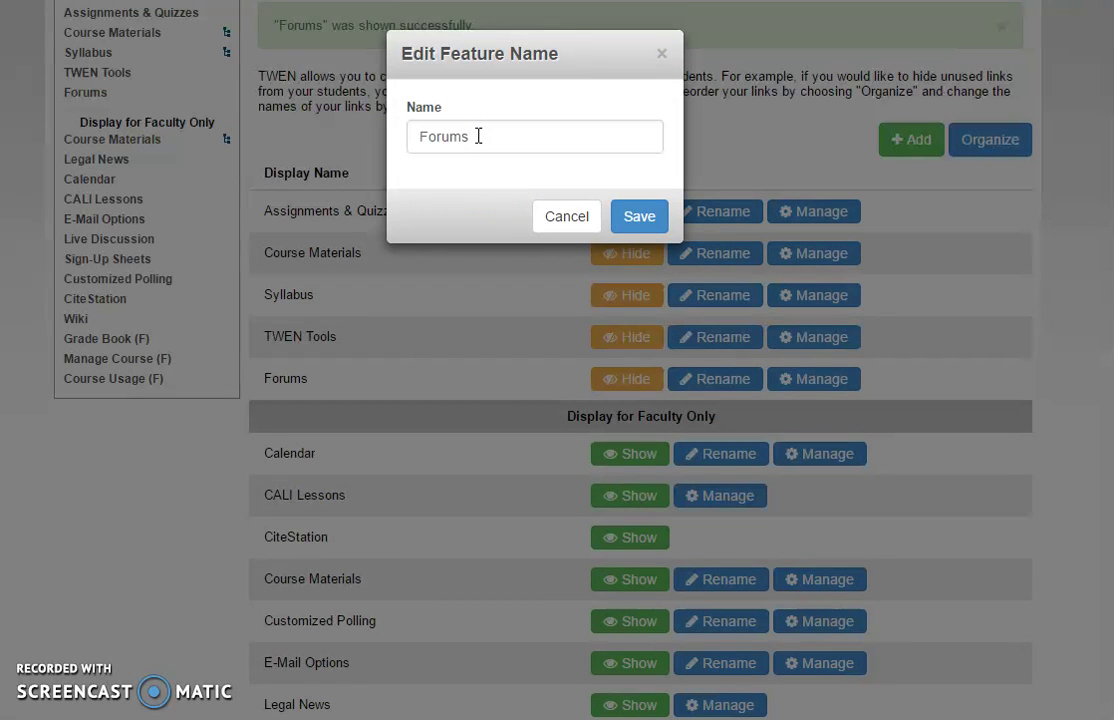
{"action": "left_click", "coordinate": [555, 216]}
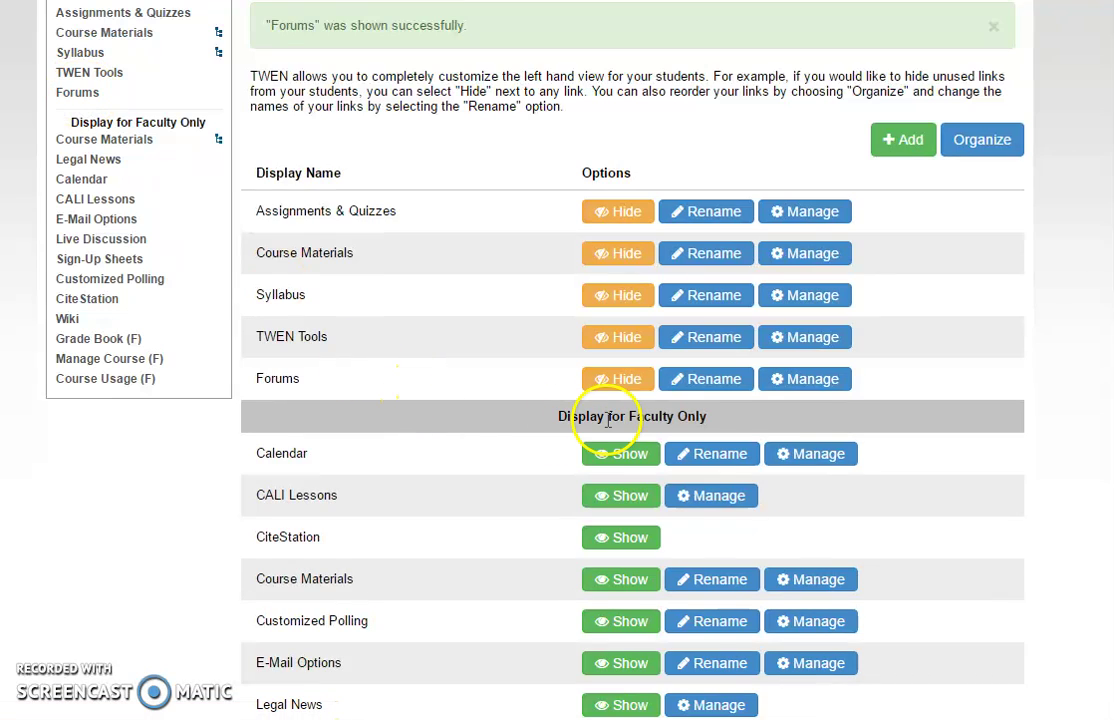
Review the management settings of the Forums feature and open the Discussion forum from the course's forum list.
{"action": "left_click", "coordinate": [778, 380]}
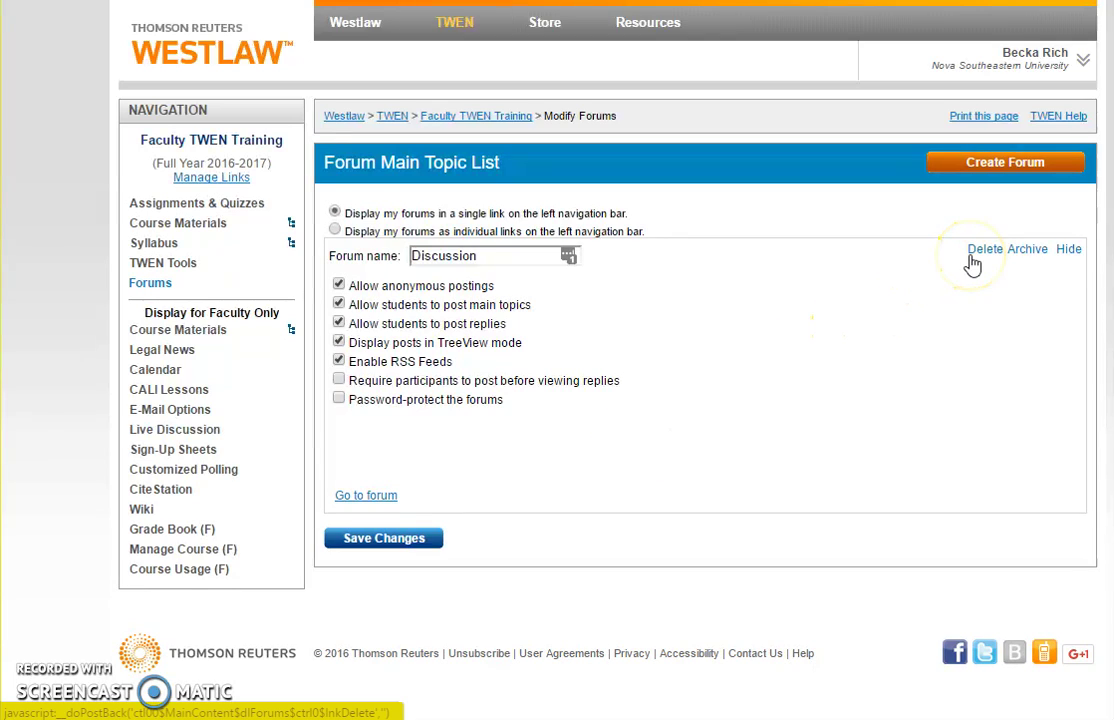
{"action": "left_click", "coordinate": [1069, 252]}
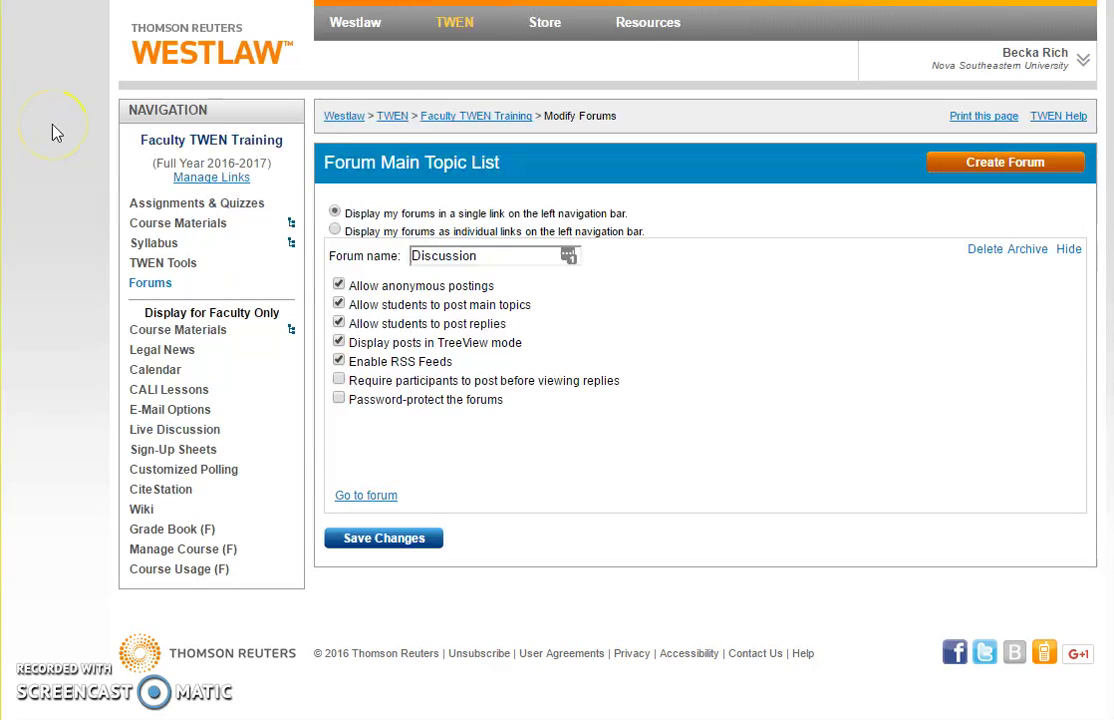
{"action": "left_click", "coordinate": [144, 289]}
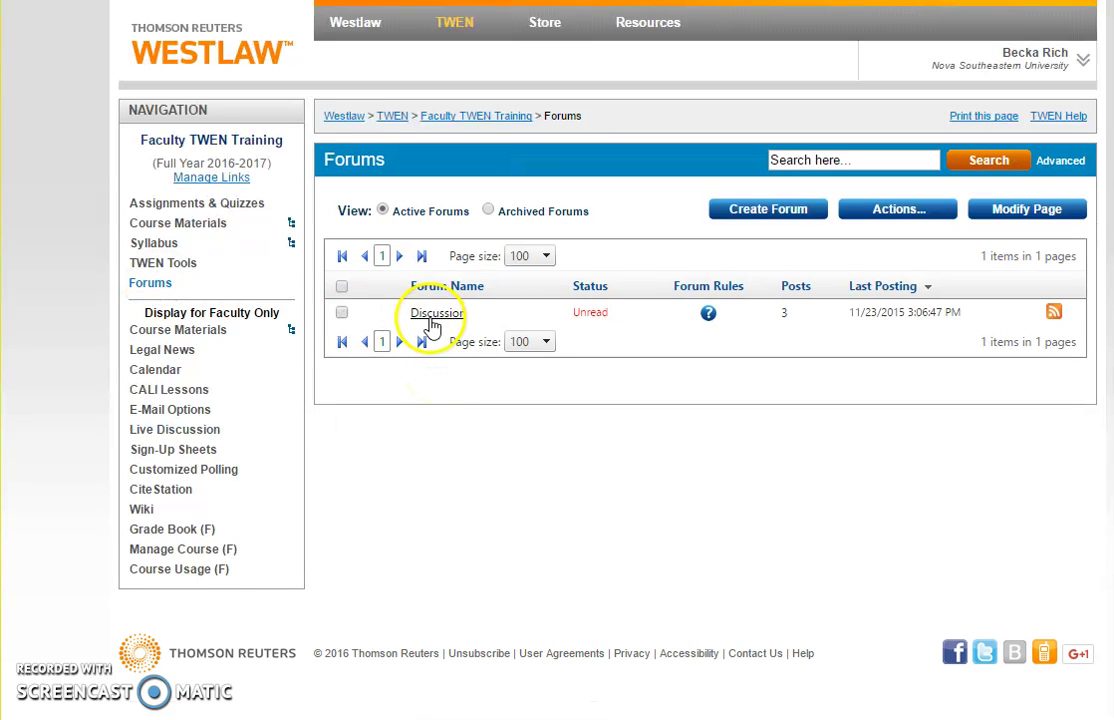
{"action": "left_click", "coordinate": [428, 318]}
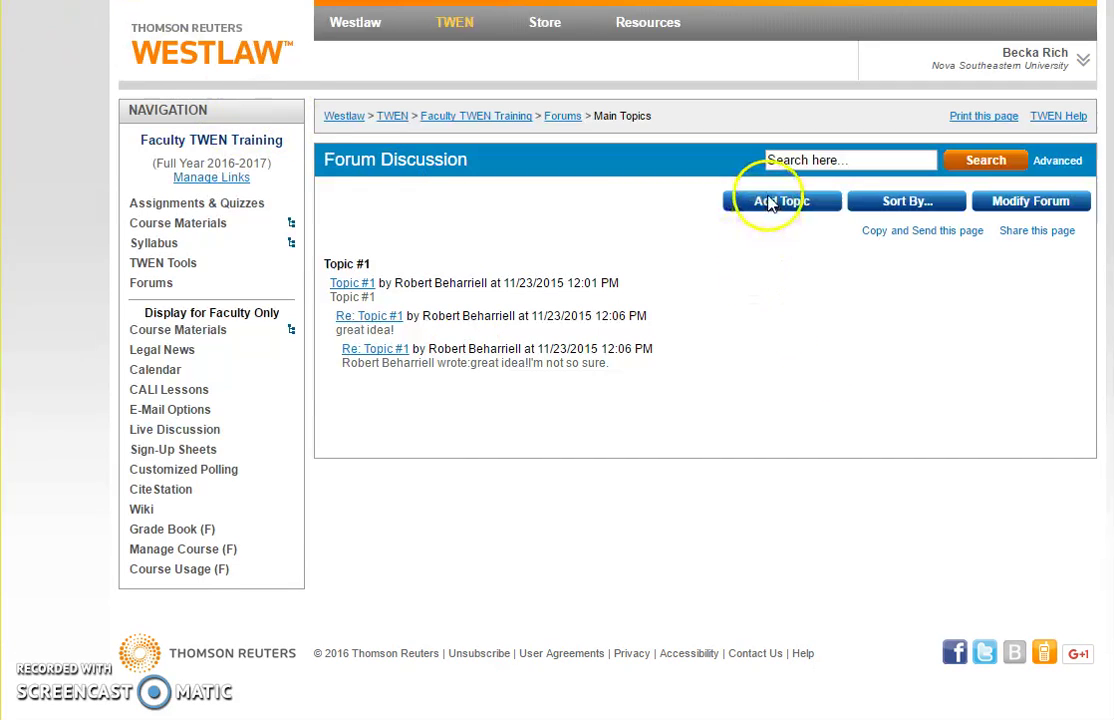
Examine the Discussion forum's sort options and forum settings, and return to the forum to view Topic #1.
{"action": "left_click", "coordinate": [852, 212]}
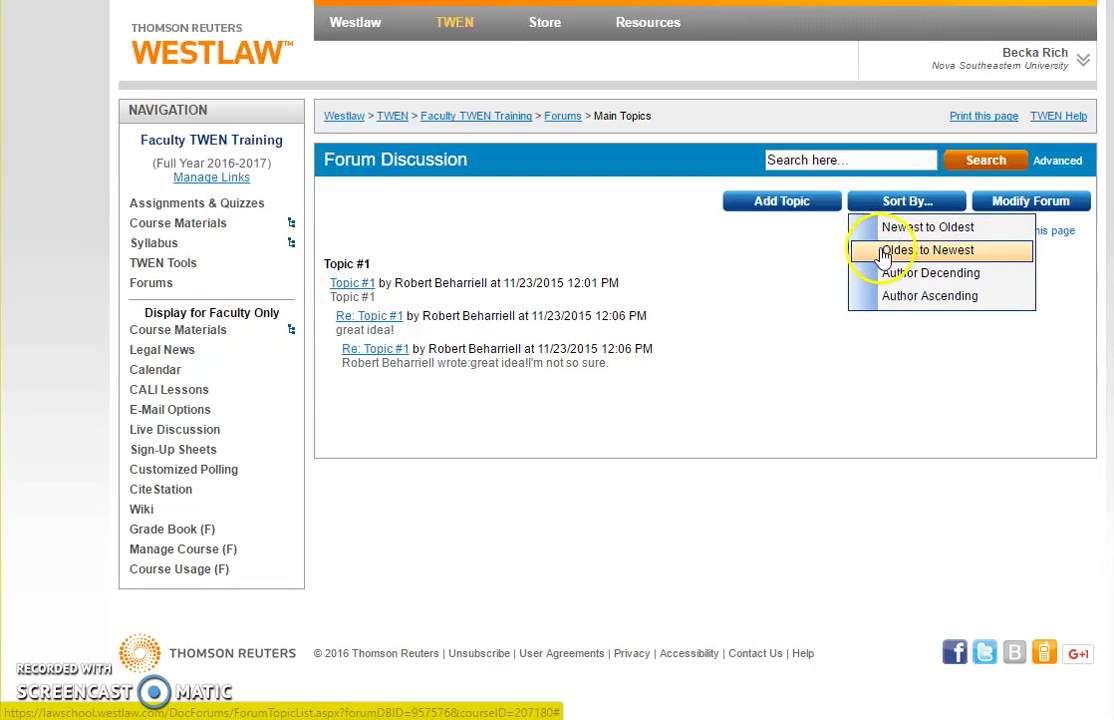
{"action": "left_click", "coordinate": [890, 299]}
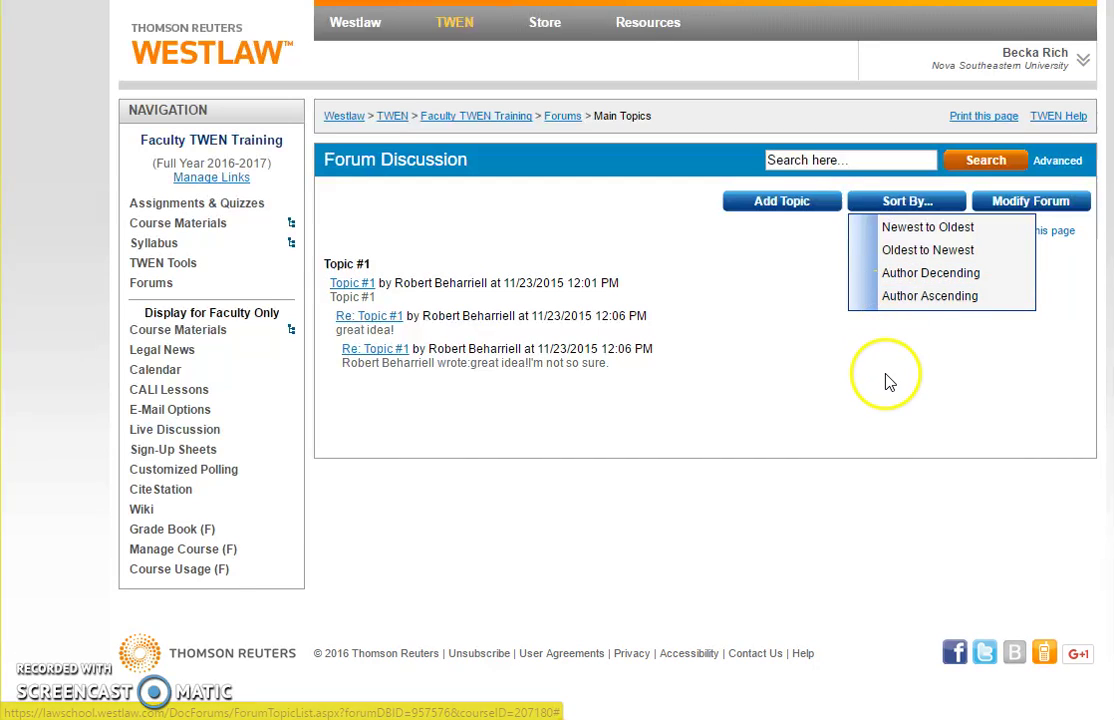
{"action": "left_click", "coordinate": [1055, 207]}
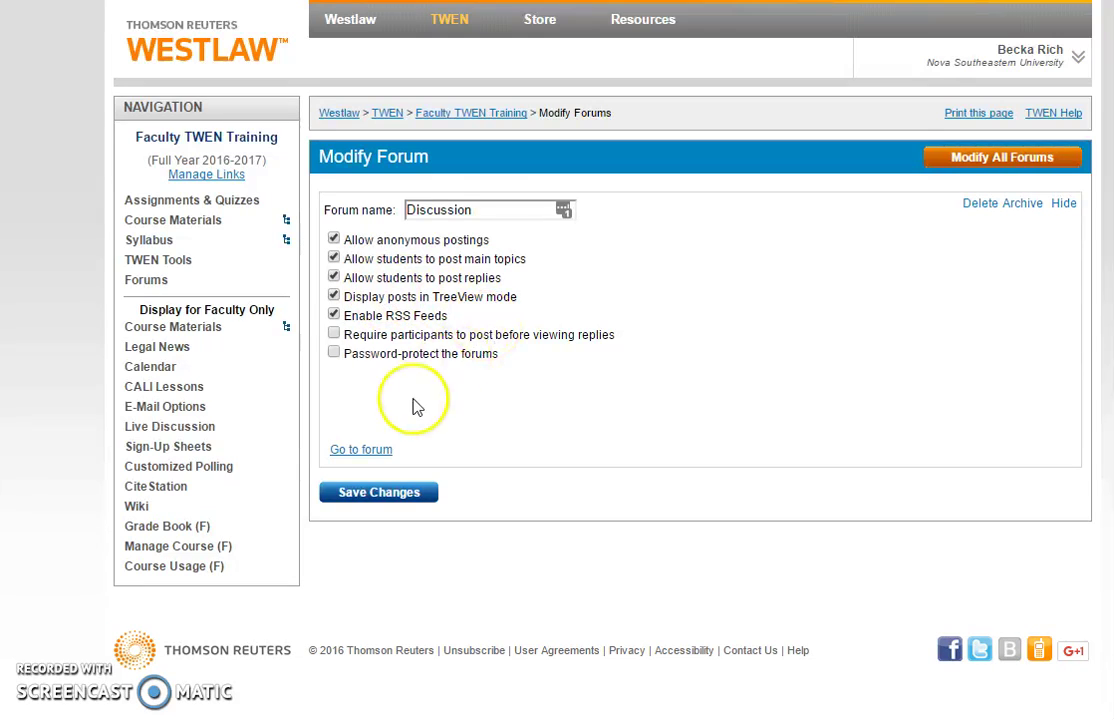
{"action": "left_click", "coordinate": [379, 451]}
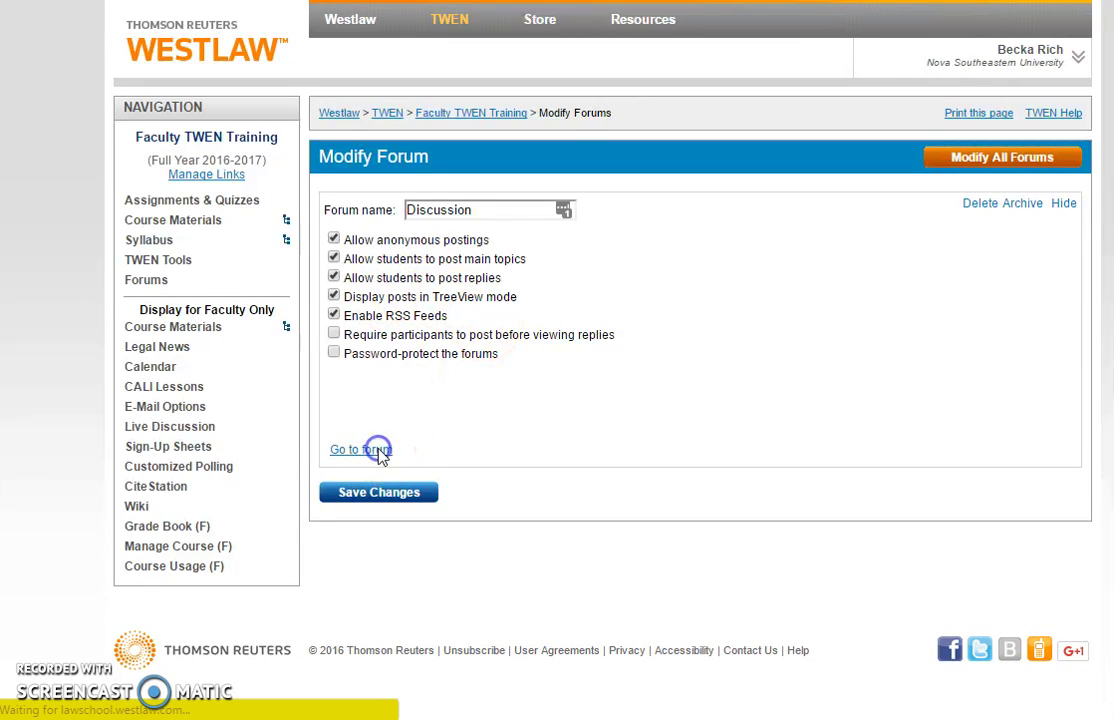
{"action": "left_click", "coordinate": [329, 283]}
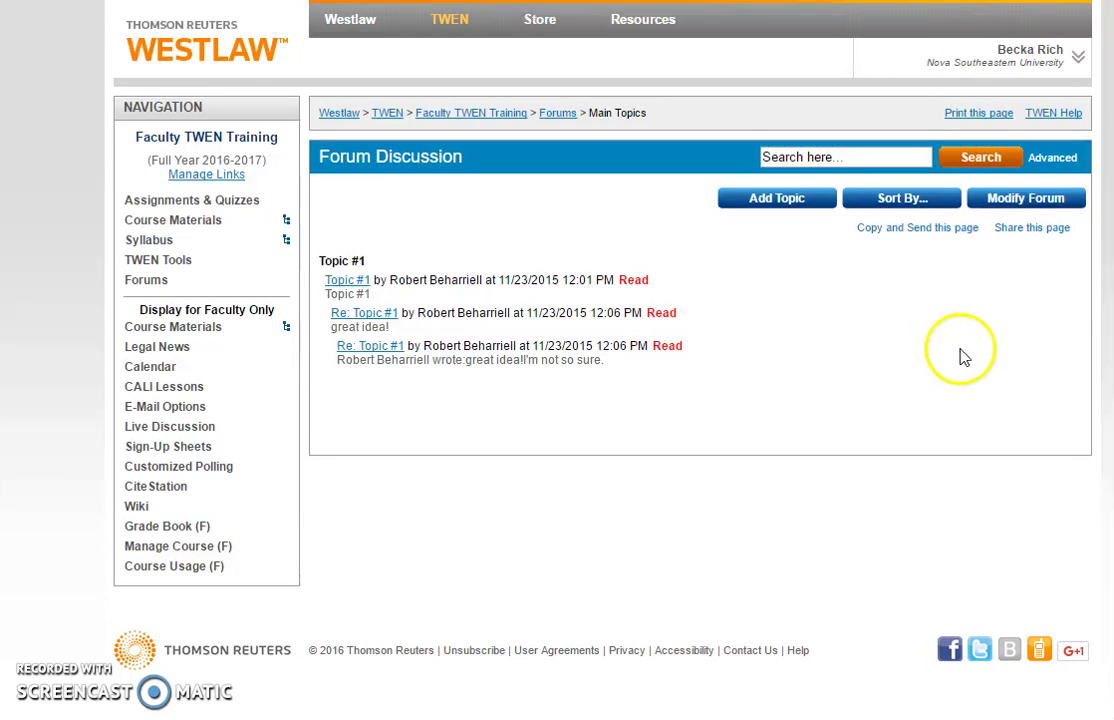
Turn off TreeView mode for posts in the Discussion forum, save the changes, and open Topic #1 from the forum.
{"action": "left_click", "coordinate": [1005, 203]}
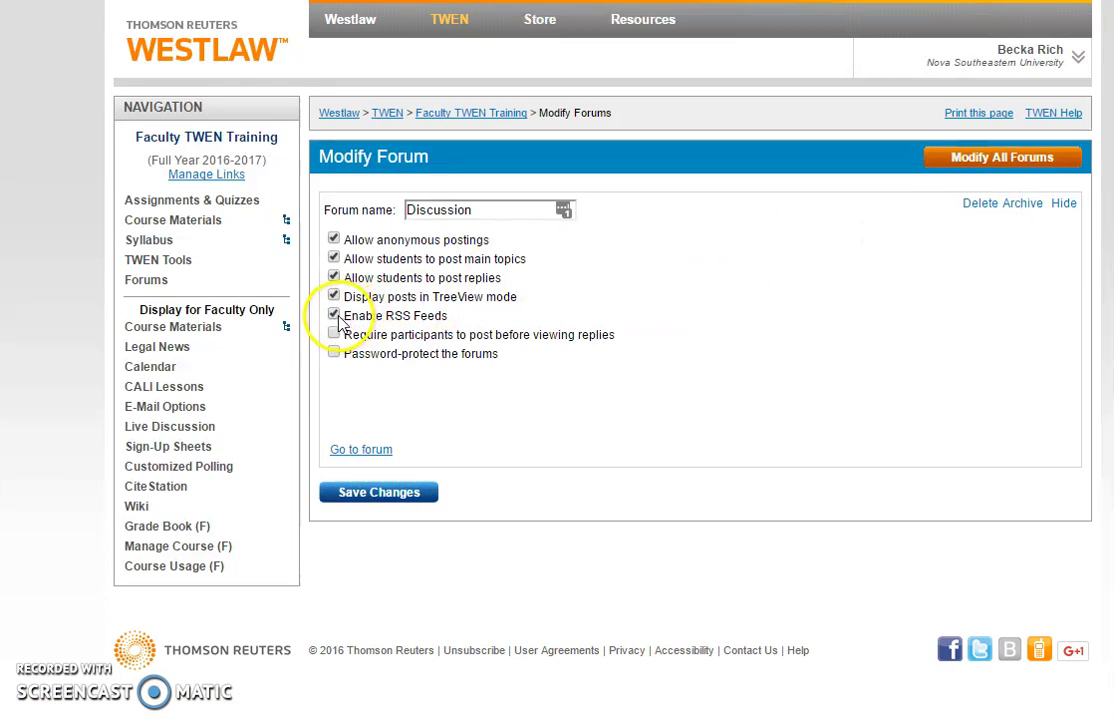
{"action": "left_click", "coordinate": [334, 297]}
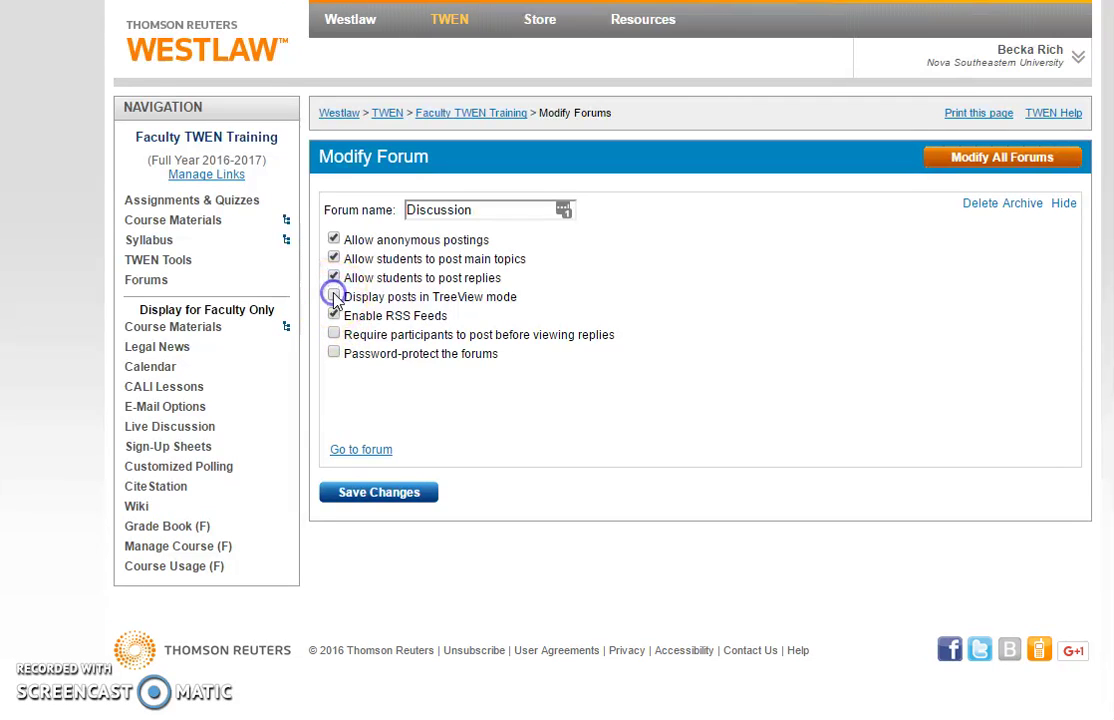
{"action": "left_click", "coordinate": [362, 500]}
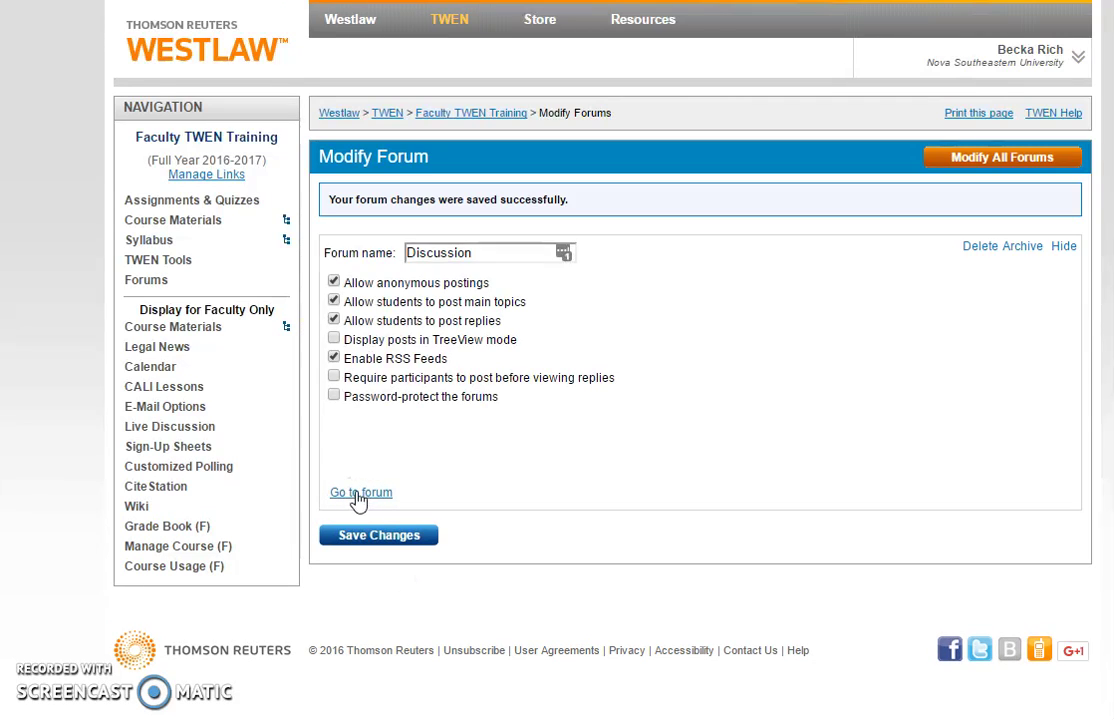
{"action": "left_click", "coordinate": [358, 495]}
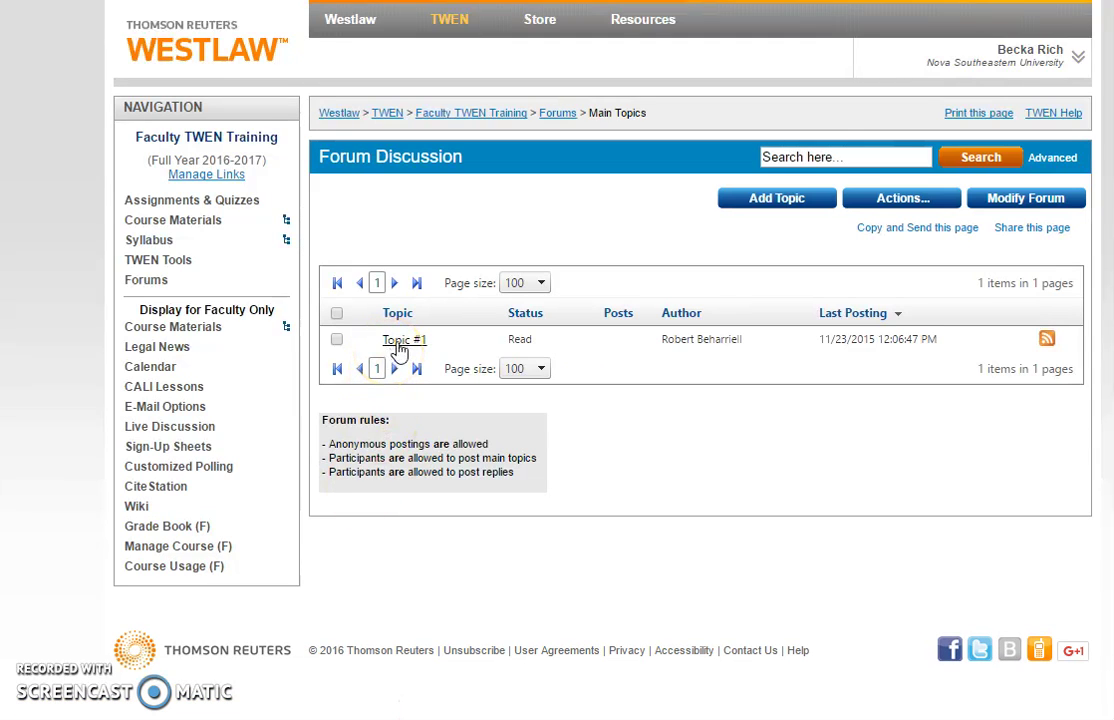
{"action": "left_click", "coordinate": [400, 342]}
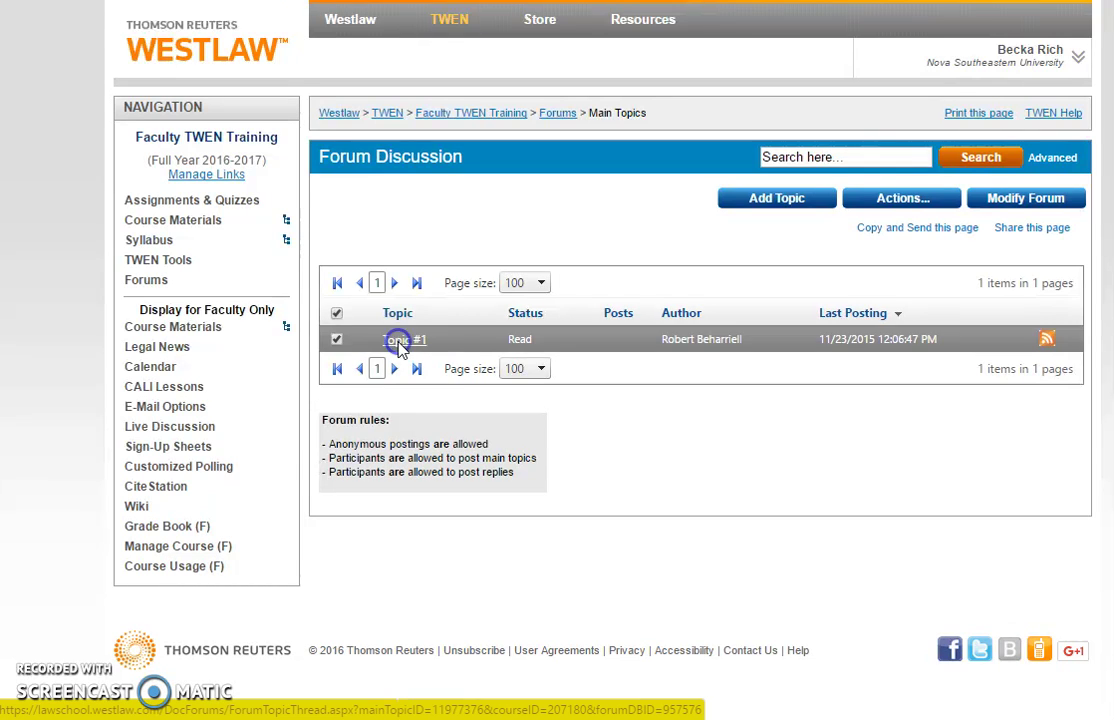